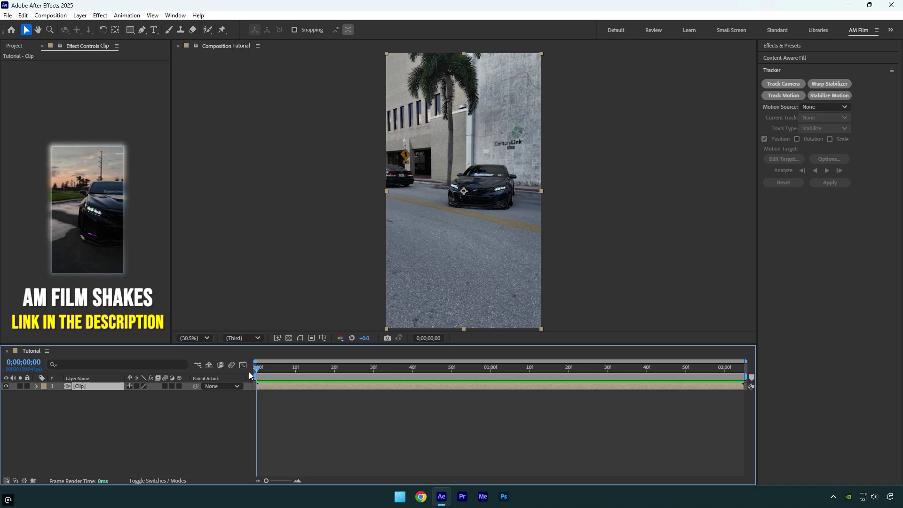
Pre-compose the Clip layer into Clip Comp 1, moving all attributes into the new composition.
right_click(96, 386)
left_click(157, 324)
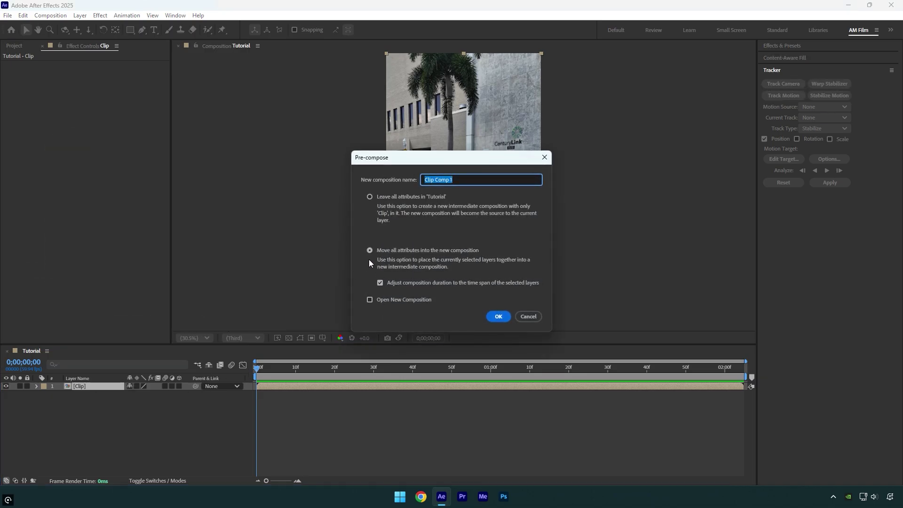
left_click(378, 252)
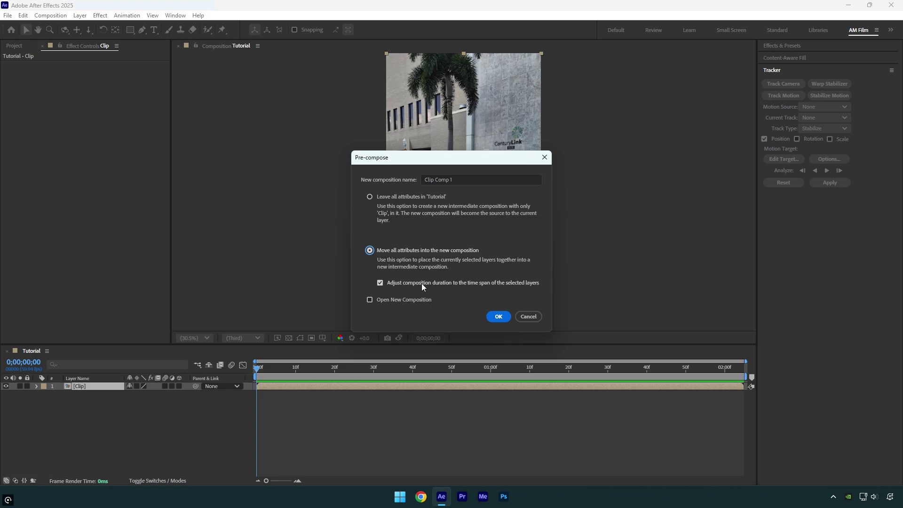
left_click(498, 316)
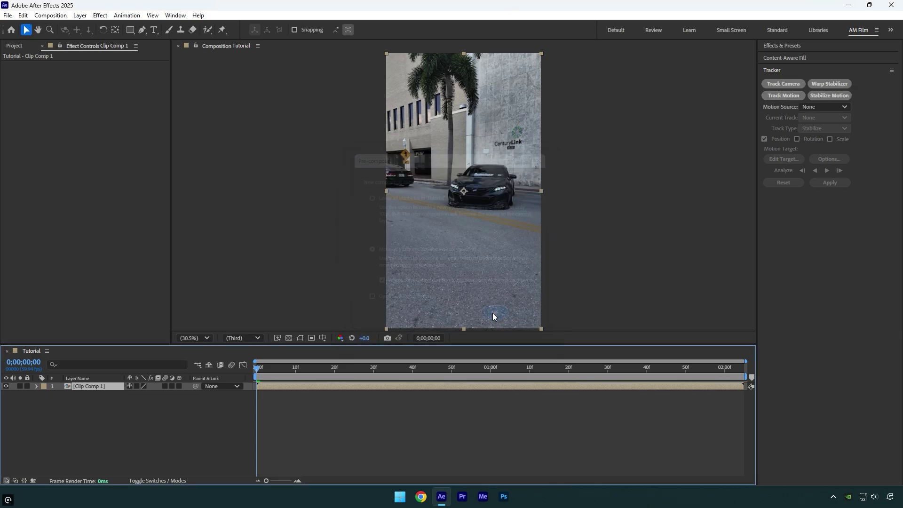
Open Clip Comp 1 and start the 3D Camera Tracker on the Clip layer.
double_click(104, 389)
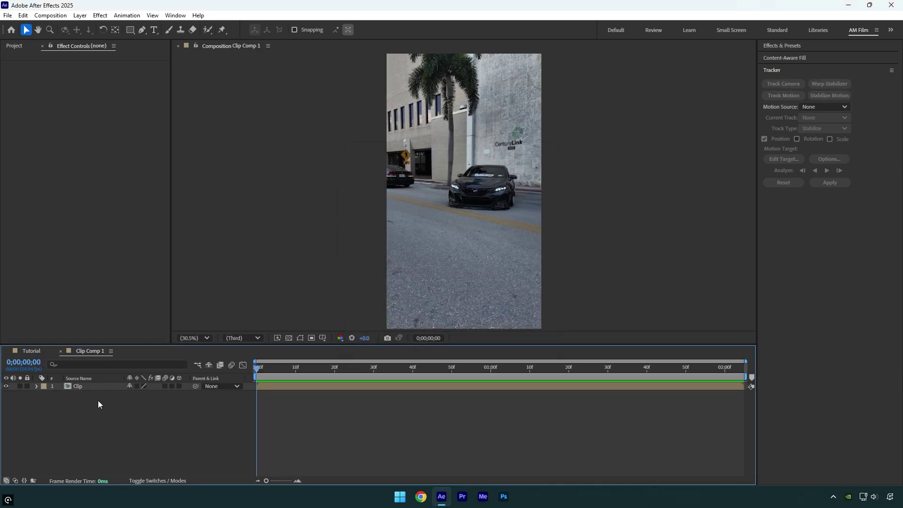
left_click(94, 386)
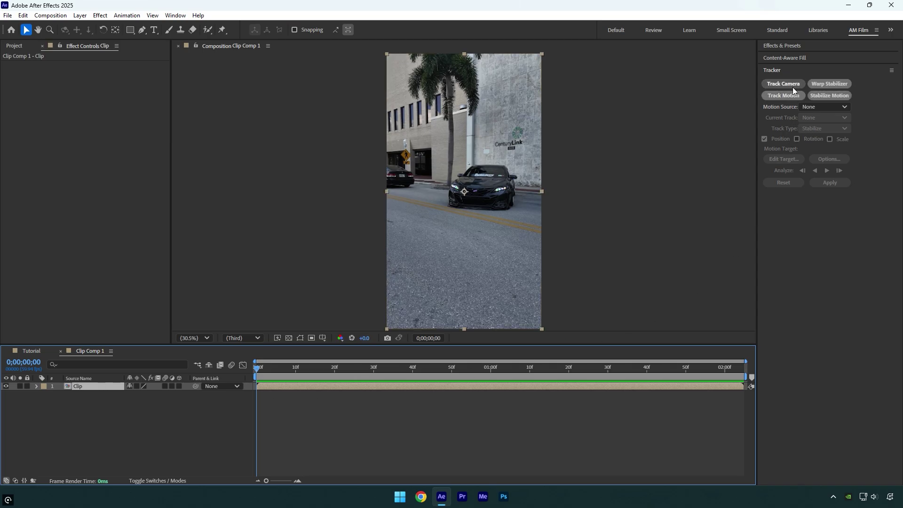
left_click(792, 87)
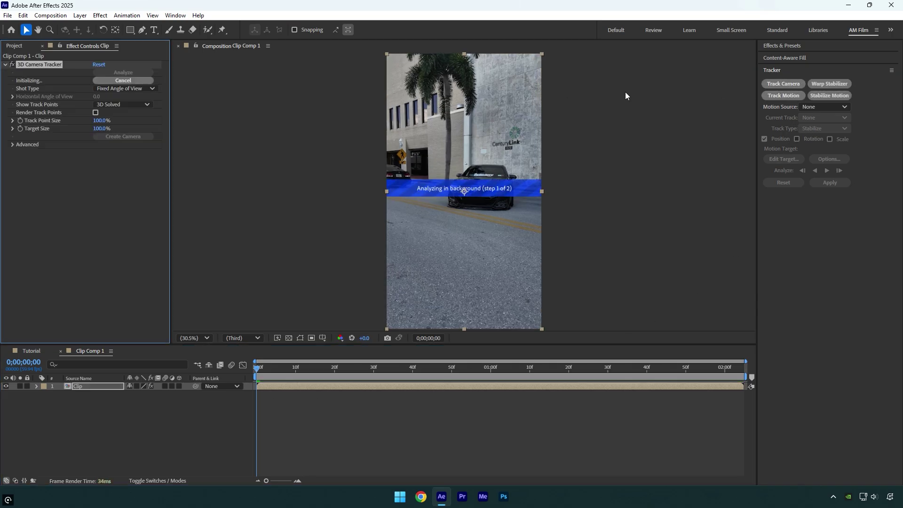
Enable Detailed Analysis and set Shot Type to Specify Angle of View at 40.0.
left_click(13, 144)
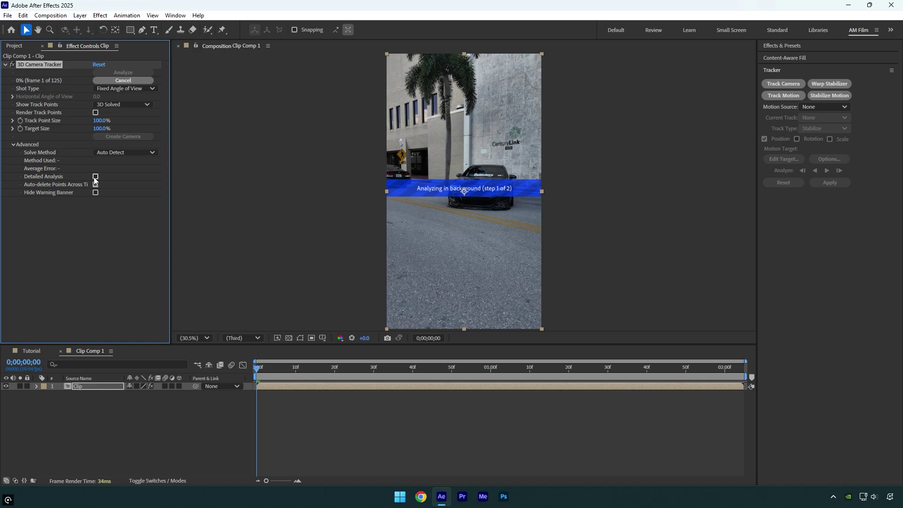
left_click(95, 177)
left_click(122, 89)
left_click(129, 125)
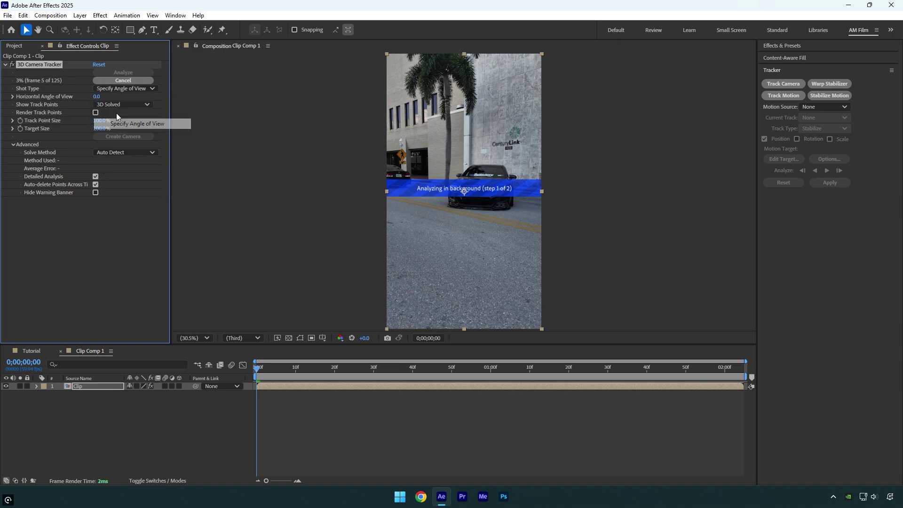
left_click(101, 96)
type("40")
key("Return")
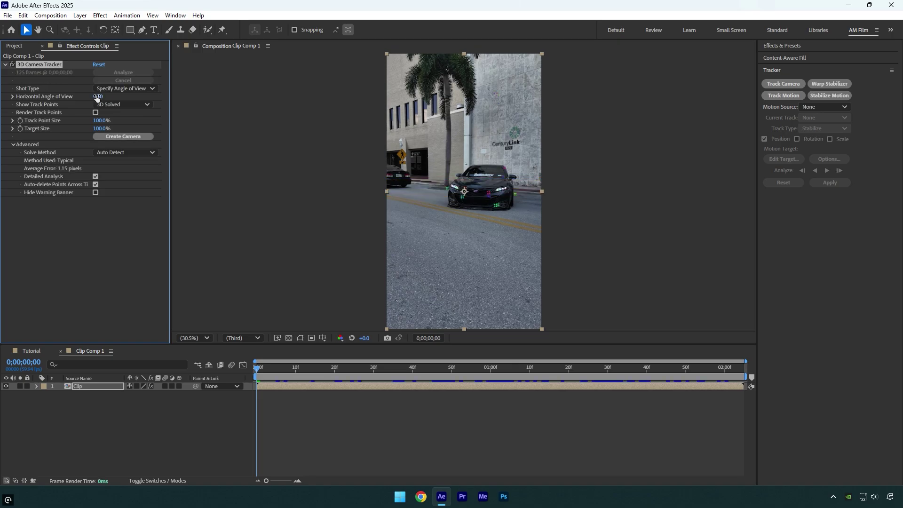
Re-solve with a 34.0 horizontal angle of view and pick track points on the front badge.
mouse_move(259, 368)
left_mouse_down()
mouse_move(326, 365)
mouse_move(277, 357)
left_mouse_up()
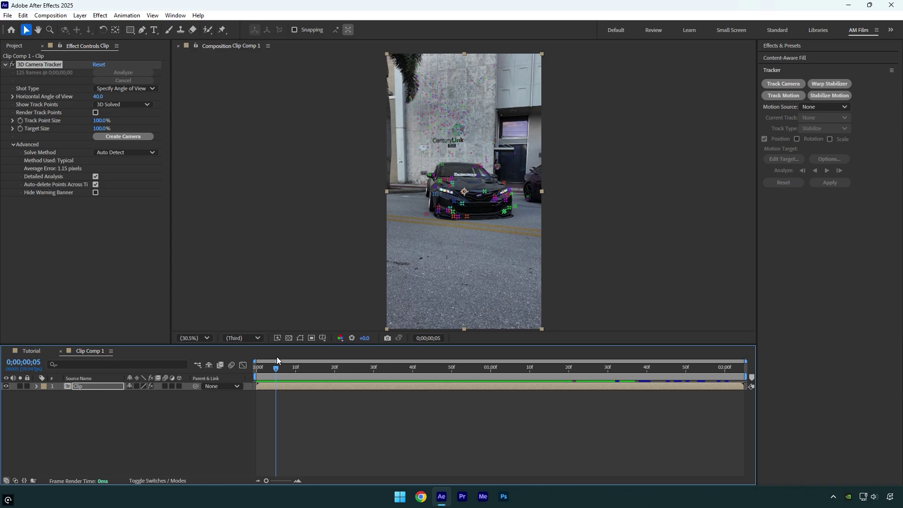
type("34")
key("Return")
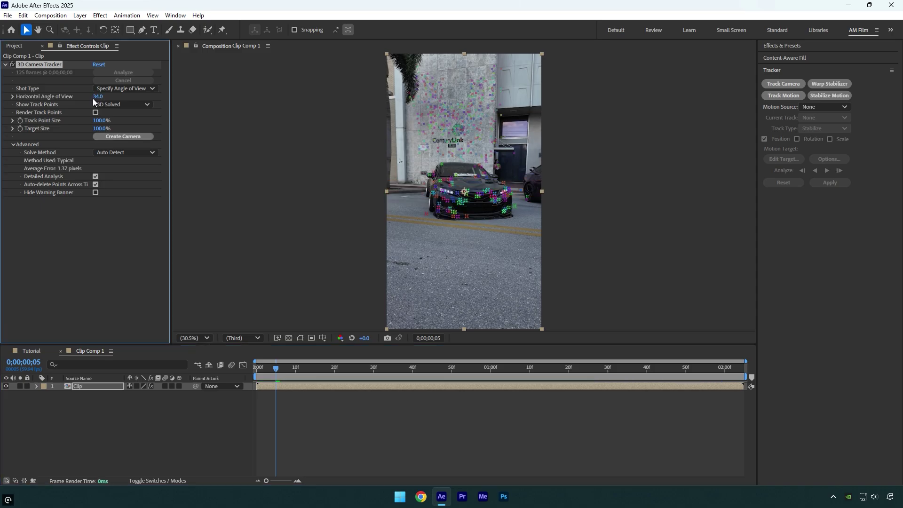
left_click(480, 198)
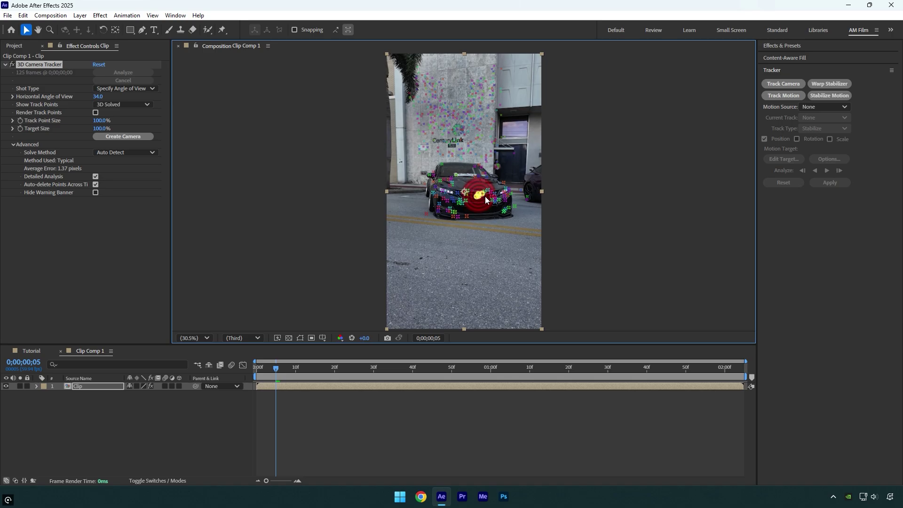
Create a tracked solid and camera from the badge points, scaling Track Solid 1 to 5%.
right_click(481, 197)
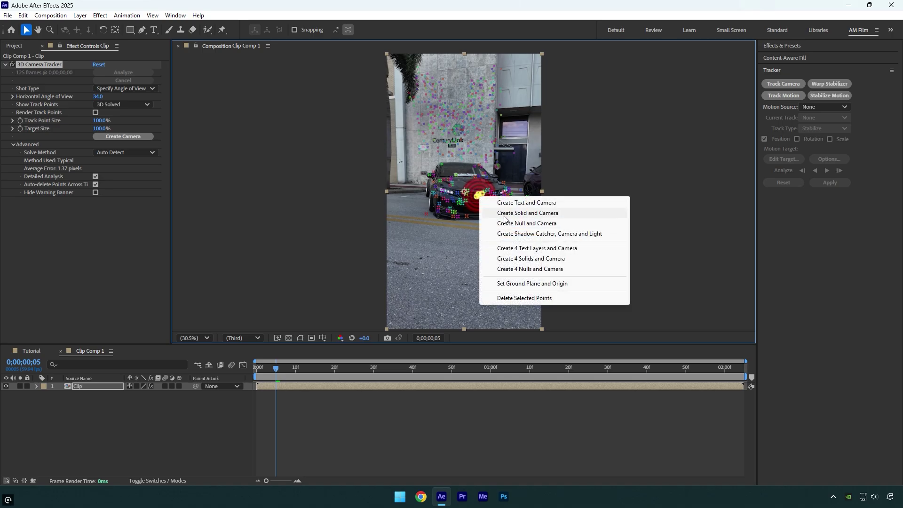
left_click(505, 216)
left_click(98, 385)
key("s")
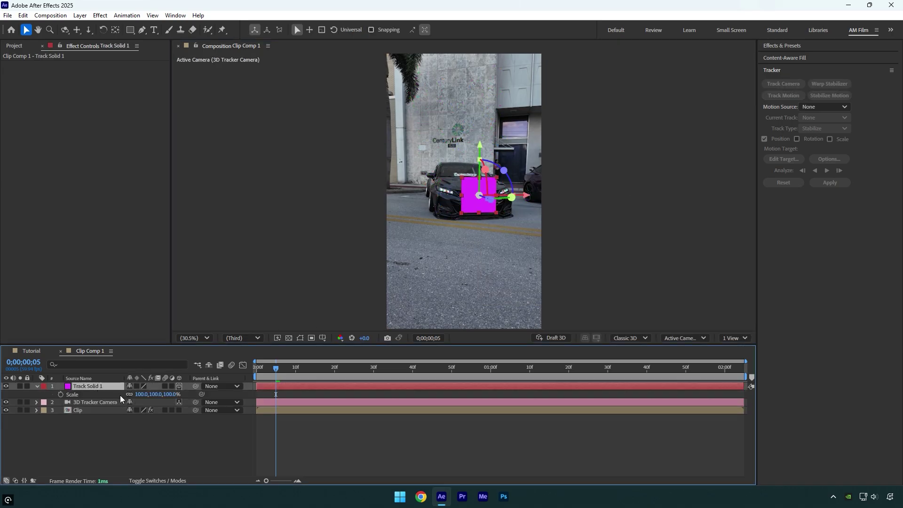
left_click_drag(152, 394, 106, 394)
key("period")
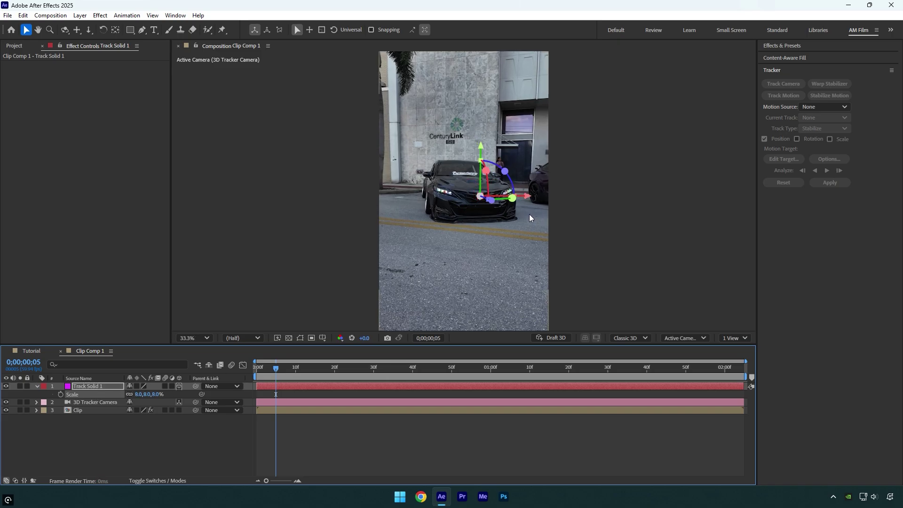
key("period")
key("period")
key("period")
left_click(138, 394)
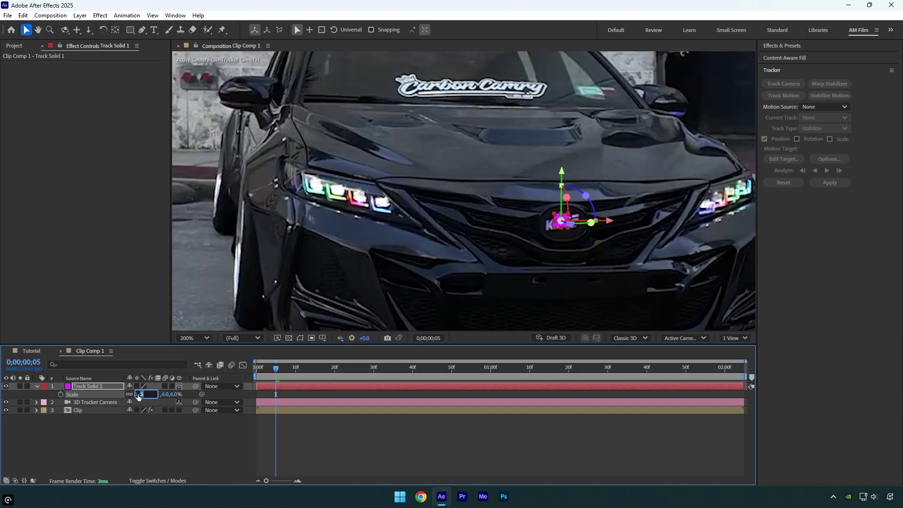
type("5")
key("Return")
Fit the composition in the viewer and hide the original Clip layer.
left_click_drag(563, 180, 568, 183)
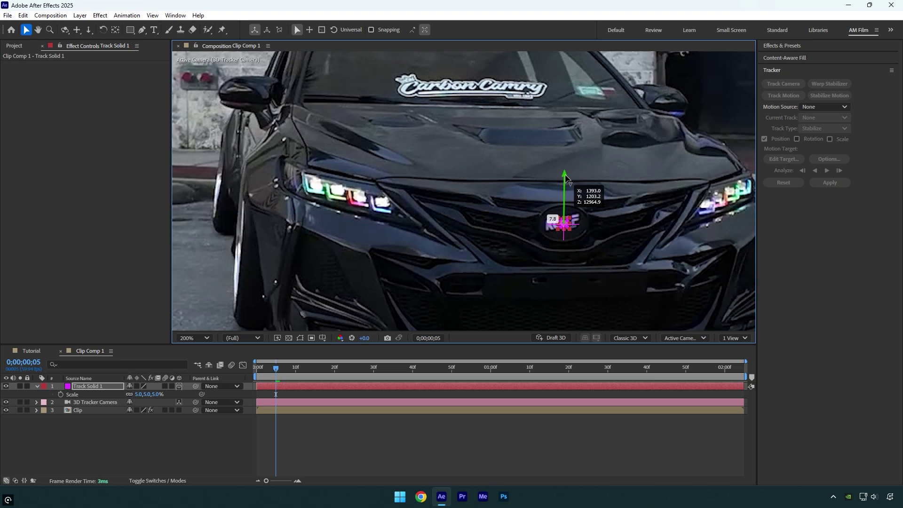
left_click(191, 338)
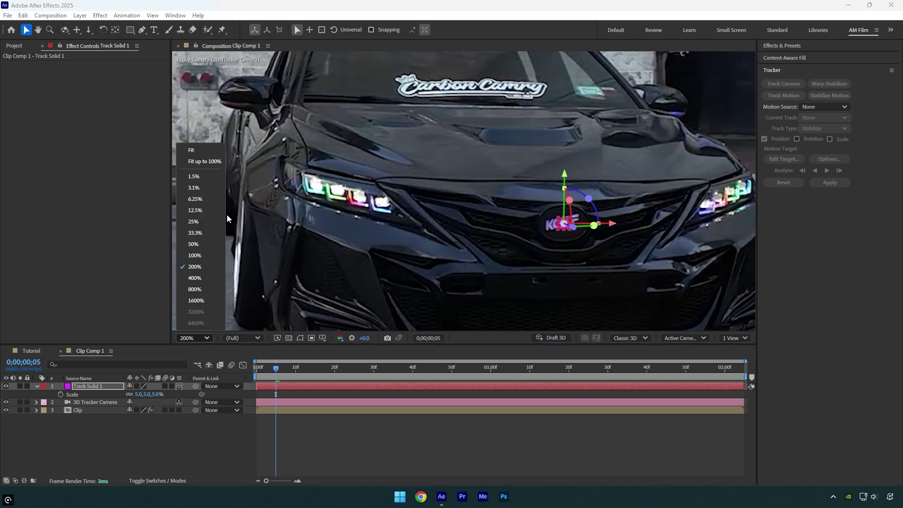
left_click(213, 162)
left_click(5, 410)
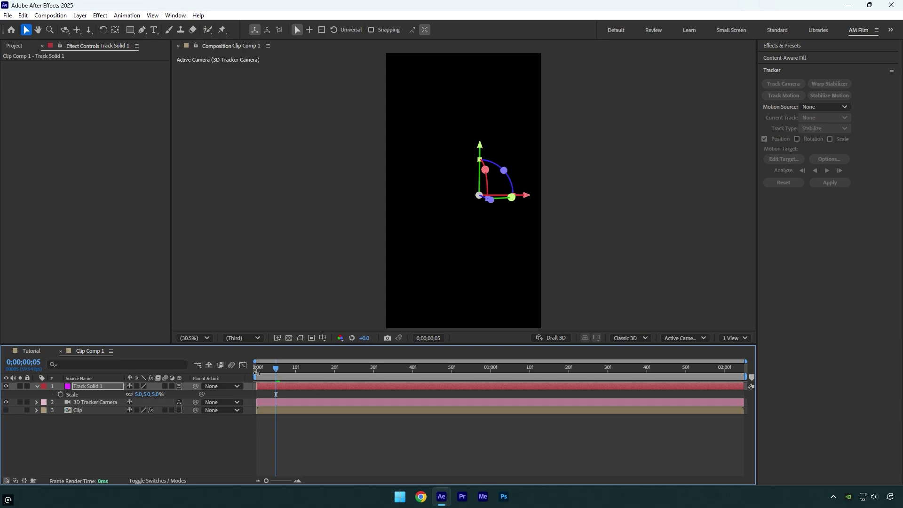
From the first frame, pre-compose all layers into Pre-comp 1.
left_click_drag(276, 367, 246, 377)
left_click(97, 410)
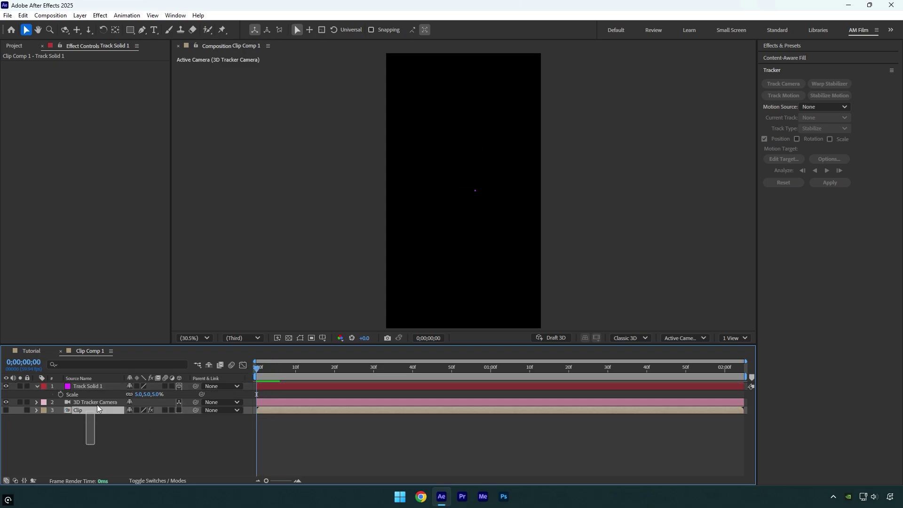
left_click(103, 387, "shift")
right_click(95, 410)
left_click(132, 347)
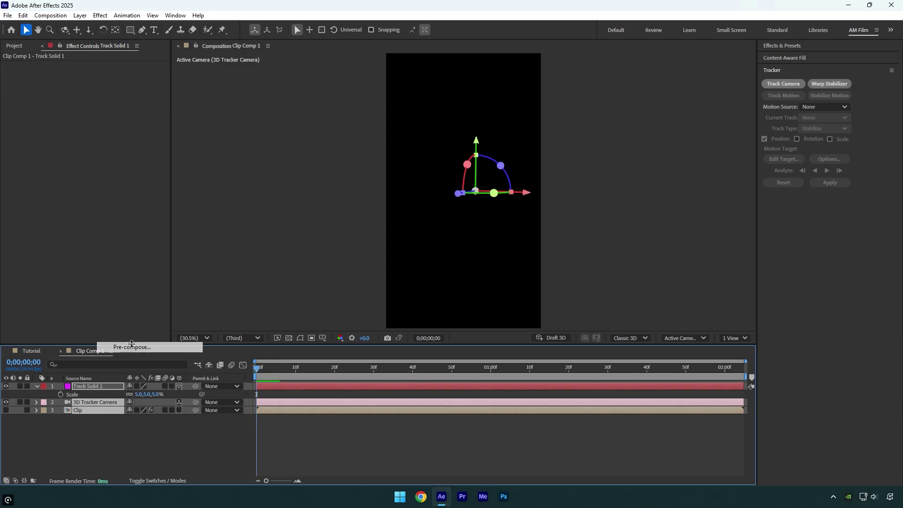
left_click(498, 318)
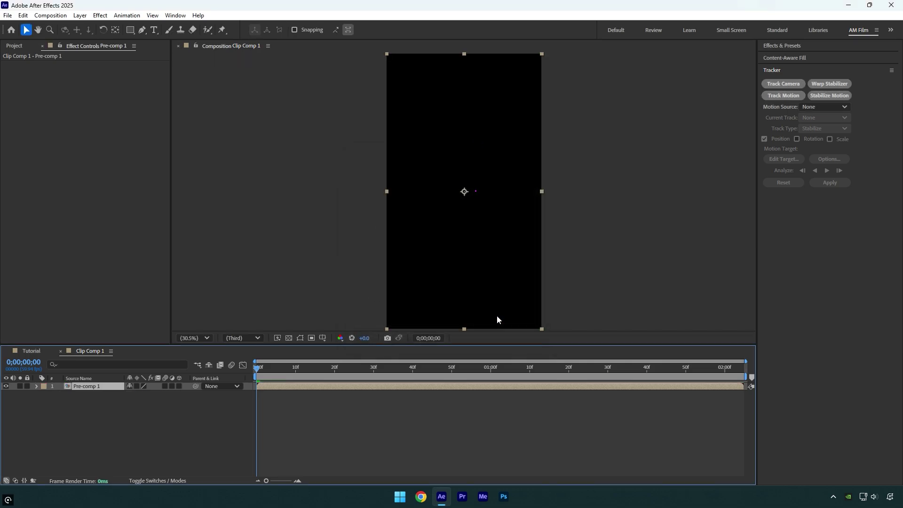
Start Stabilize Motion on the magenta marker, tracking RGB with Adapt Feature On Every Frame.
left_click(829, 95)
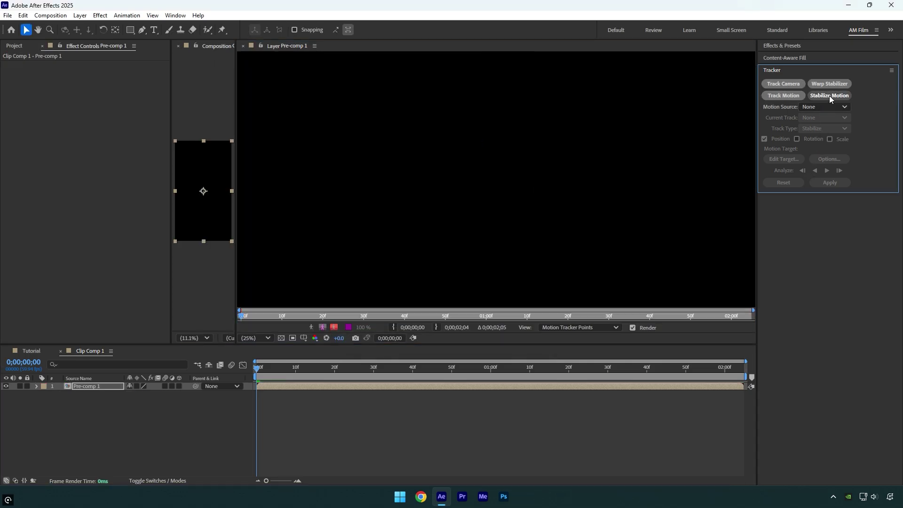
mouse_move(515, 195)
left_mouse_down()
mouse_move(545, 222)
mouse_move(528, 200)
mouse_move(612, 191)
left_mouse_up()
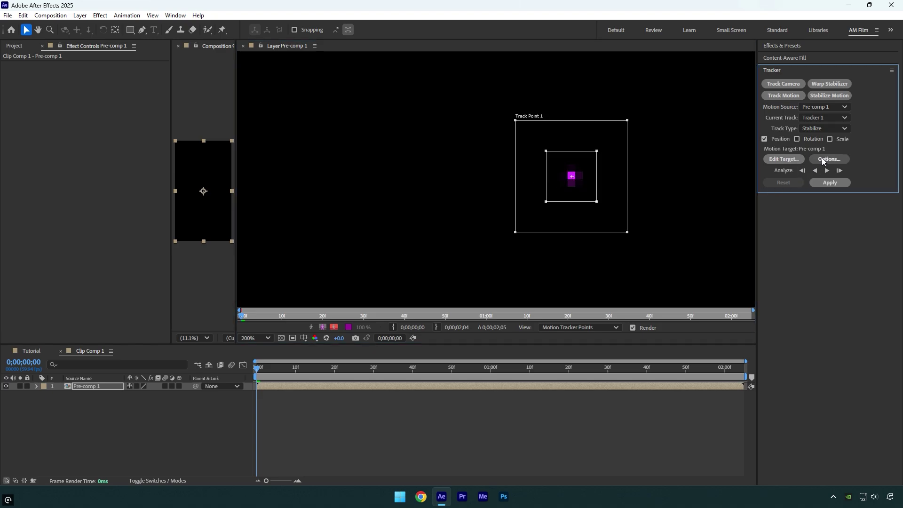
left_click(822, 159)
left_click(385, 206)
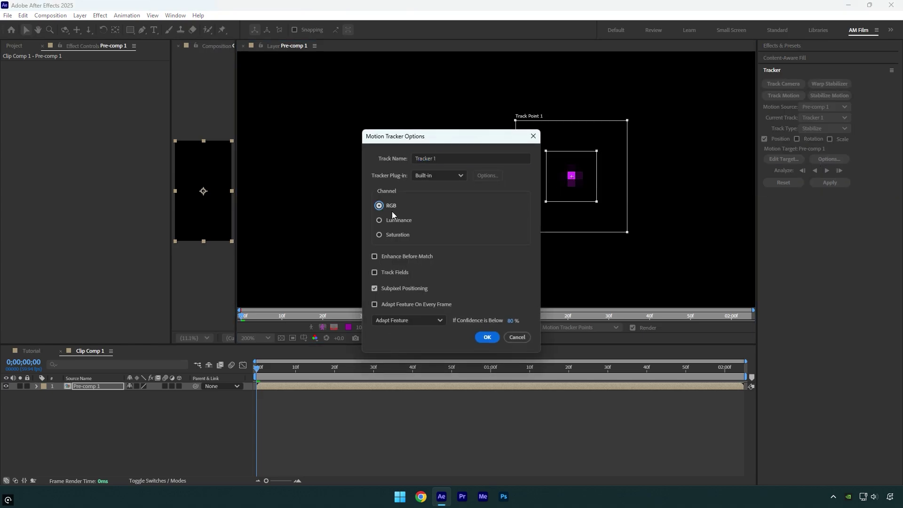
left_click(375, 304)
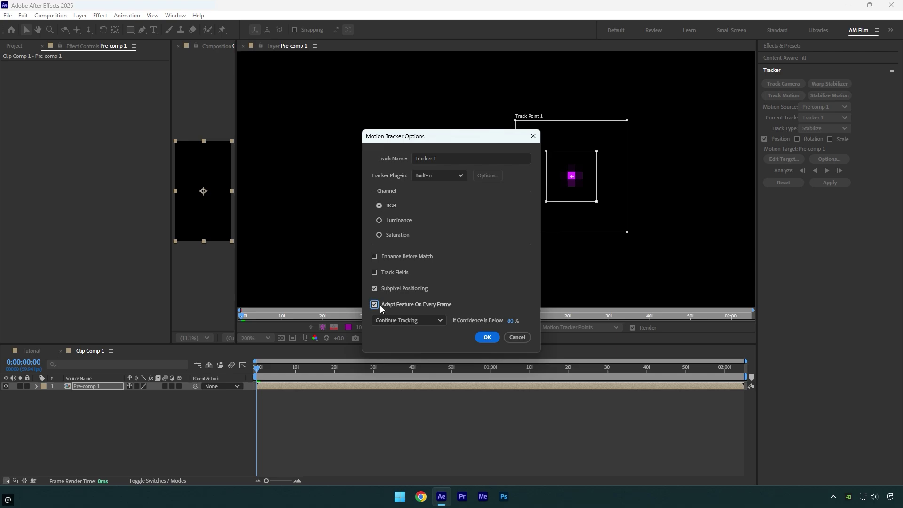
left_click(488, 337)
Analyze the track forward, apply the stabilization, and close the Layer panel.
left_click(827, 171)
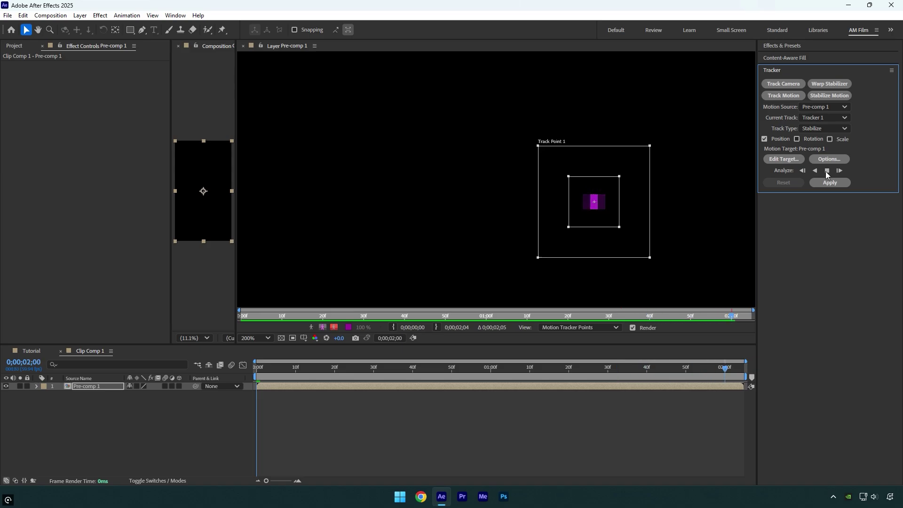
left_click(826, 183)
left_click(464, 258)
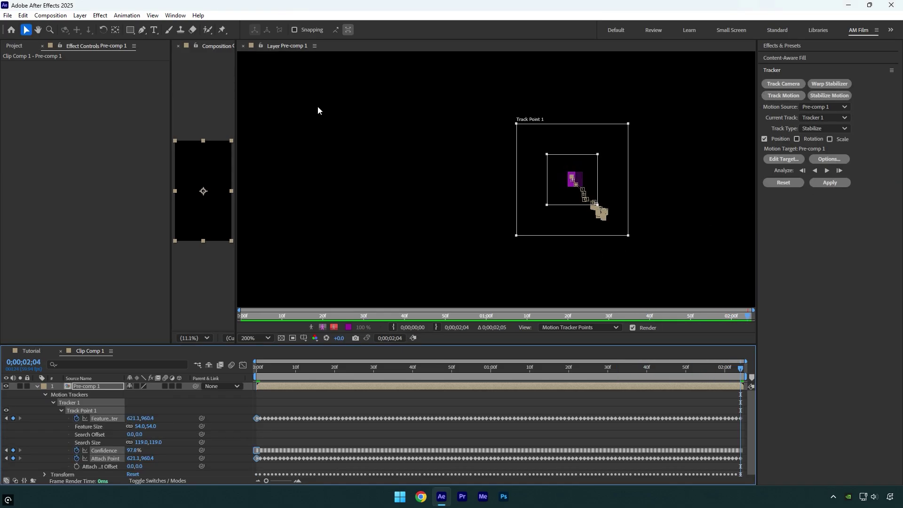
left_click(242, 46)
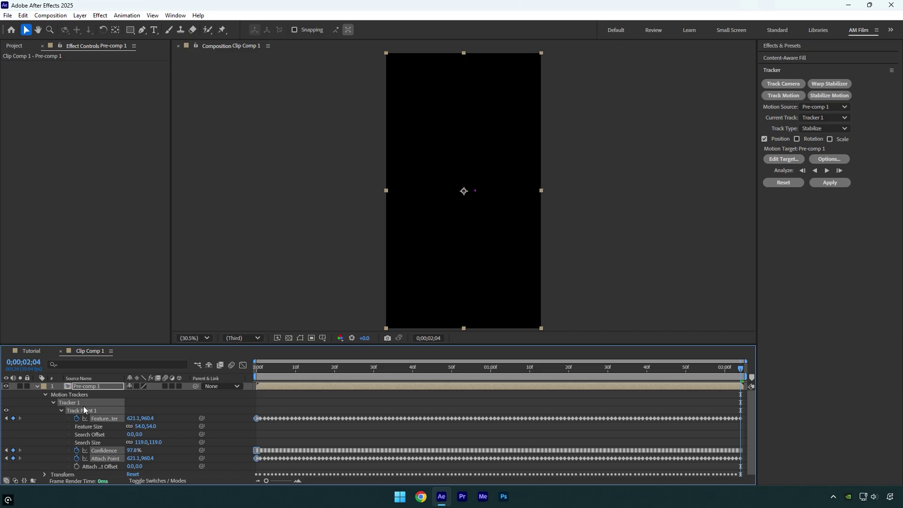
Unhide the Clip layer in Pre-comp 1, return to Clip Comp 1, and preview from the start.
double_click(87, 387)
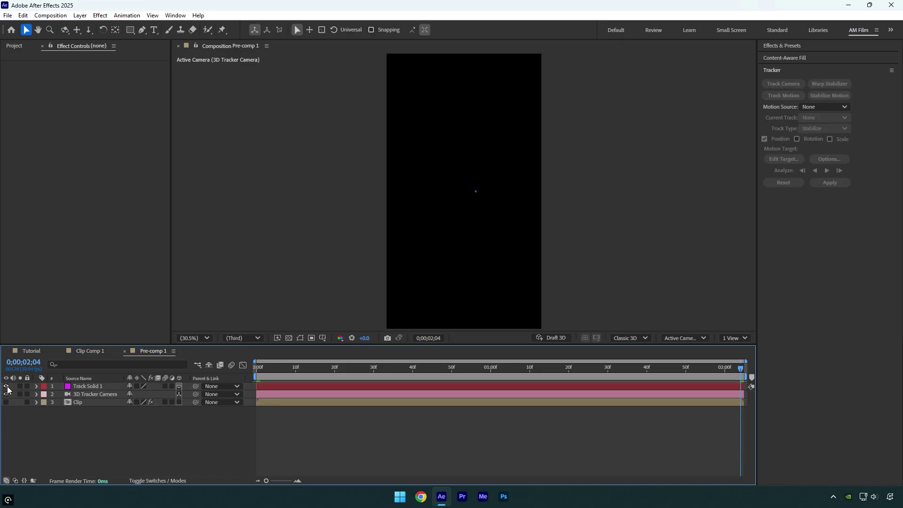
left_click(7, 402)
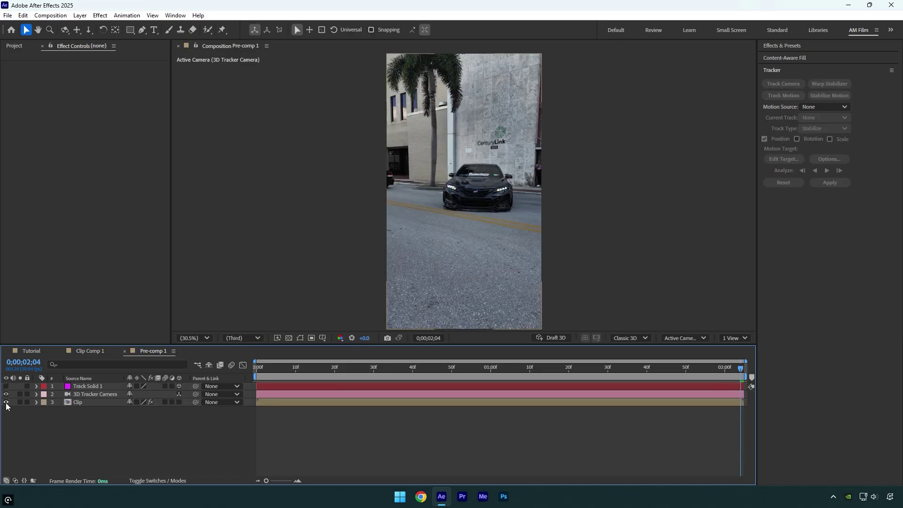
left_click(124, 353)
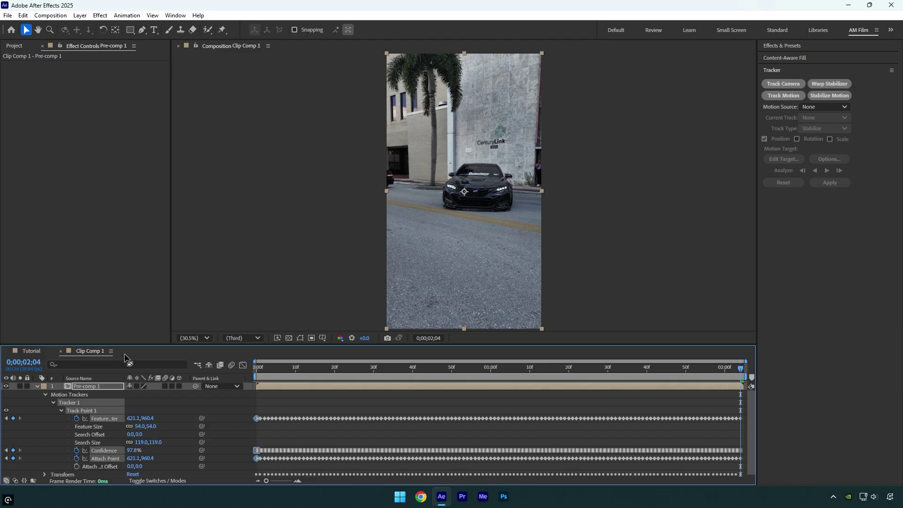
left_click(276, 369)
left_click_drag(276, 369, 243, 384)
key("space")
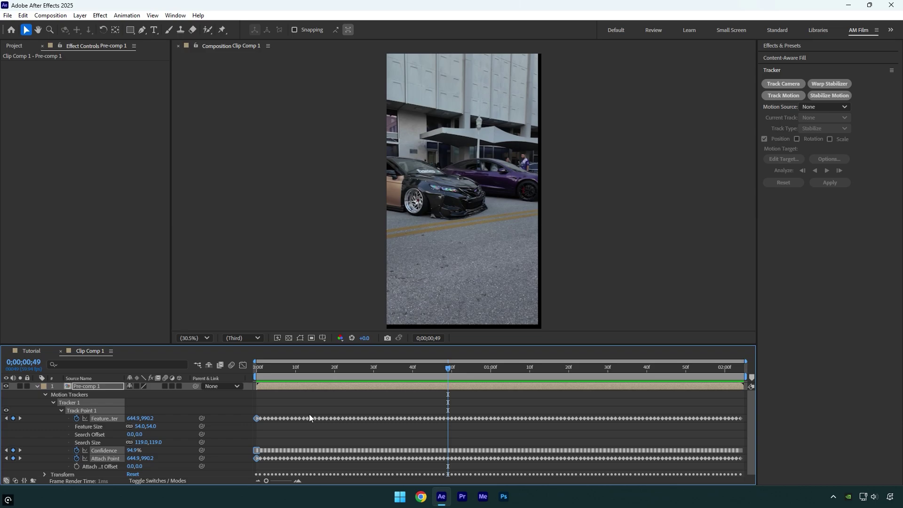
Overlay a proportional grid, scrub back to an earlier frame, and fit the viewer magnification.
left_click(323, 339)
left_click(343, 360)
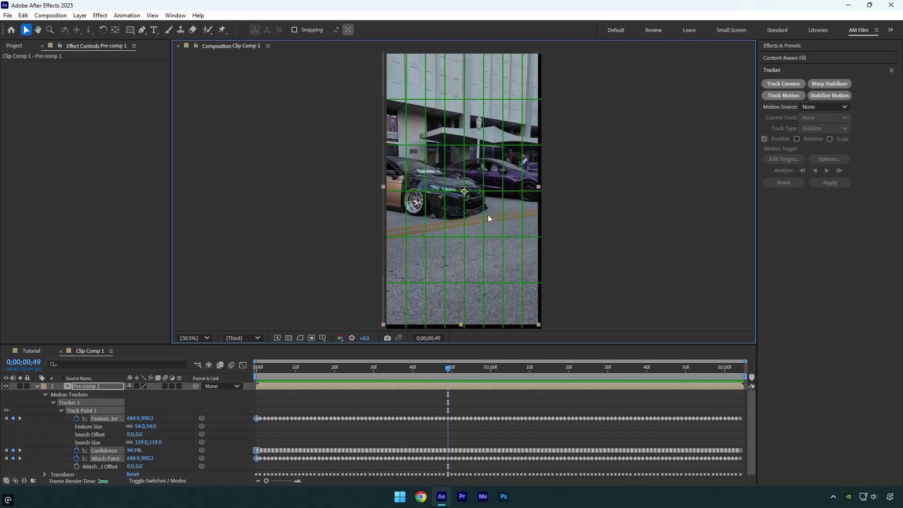
scroll(472, 247, "up", 4)
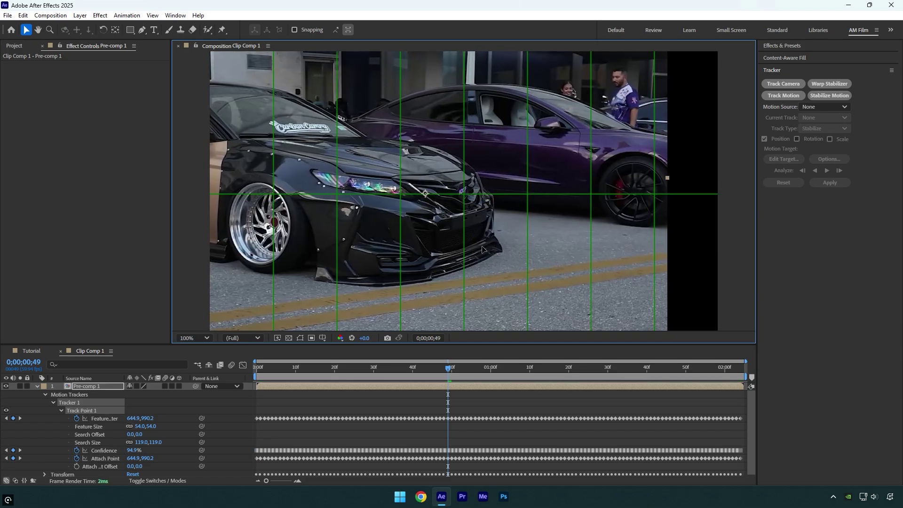
mouse_move(448, 368)
left_mouse_down()
mouse_move(399, 369)
mouse_move(558, 358)
mouse_move(247, 361)
left_mouse_up()
left_click(207, 333)
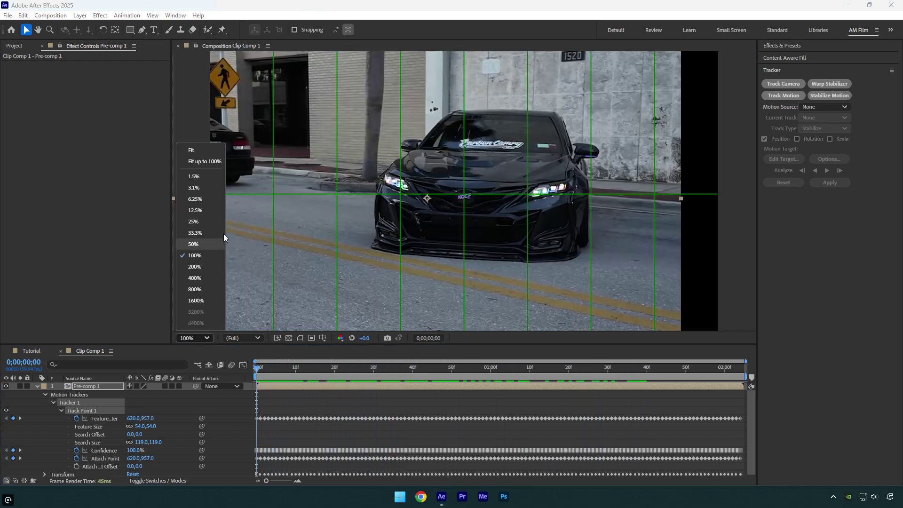
left_click(210, 163)
Stop playback and set Pre-comp 1's Scale to 135%.
key("space")
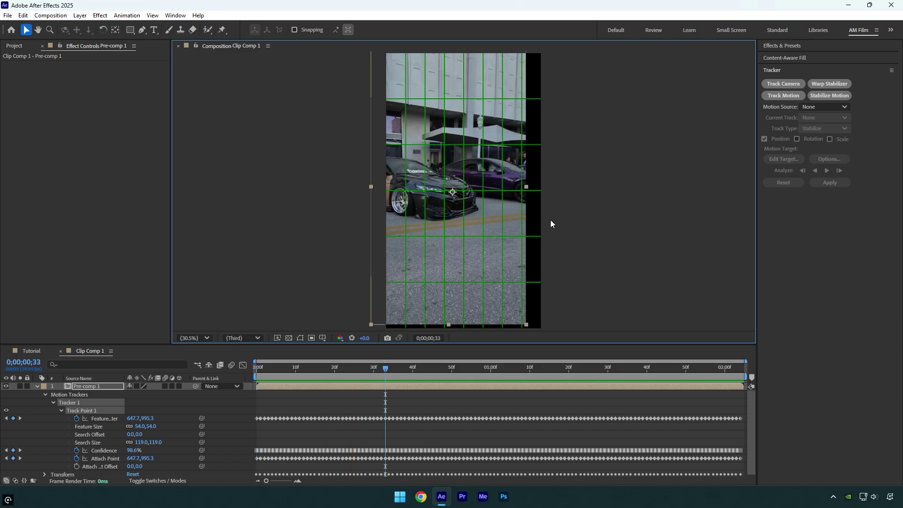
key("s")
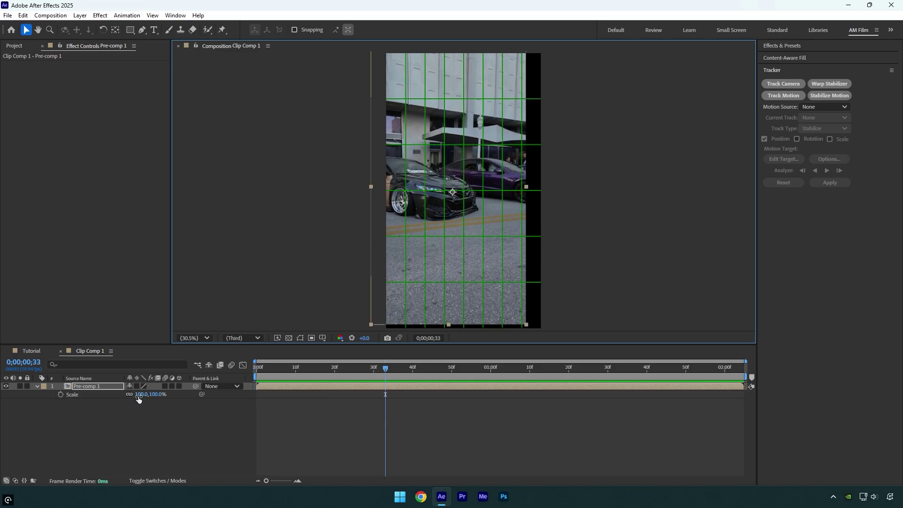
left_click(141, 395)
type("135")
key("Return")
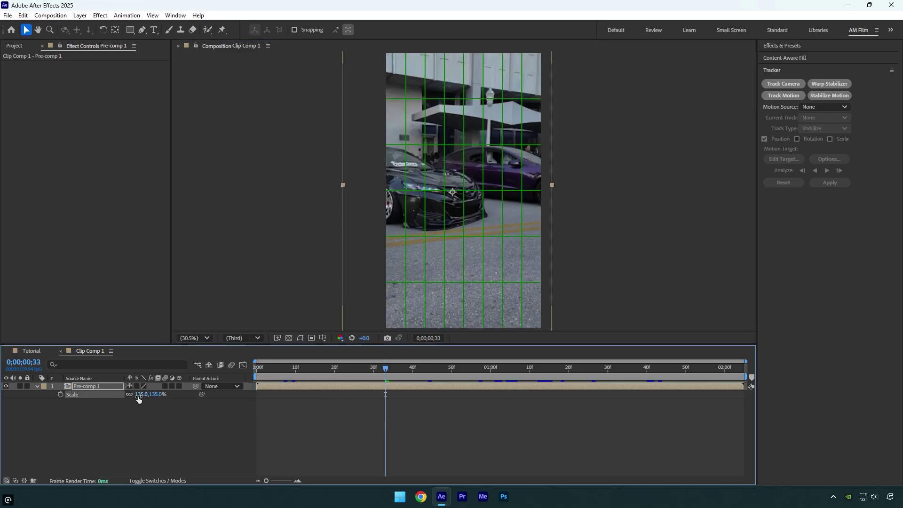
Shift the footage left to center the car, fit the view, and preview.
left_click_drag(296, 369, 260, 367)
scroll(496, 248, "up", 4)
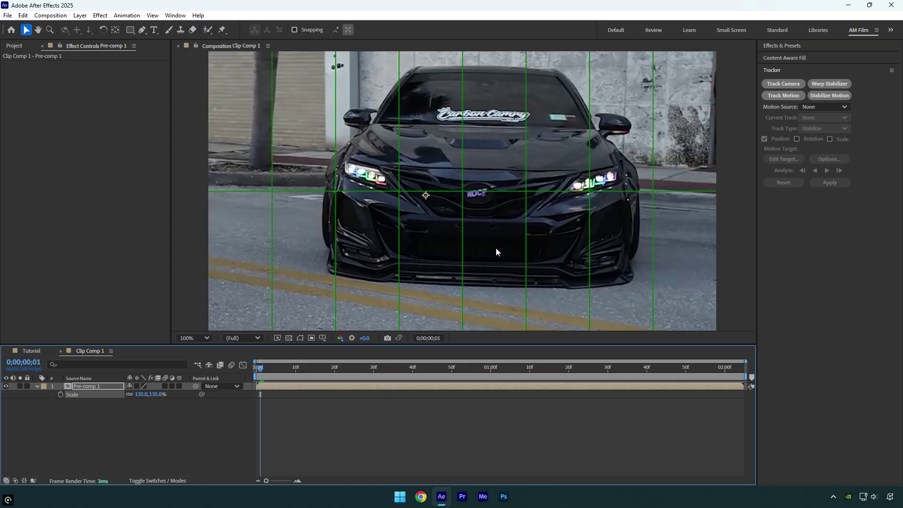
left_click_drag(499, 254, 490, 254)
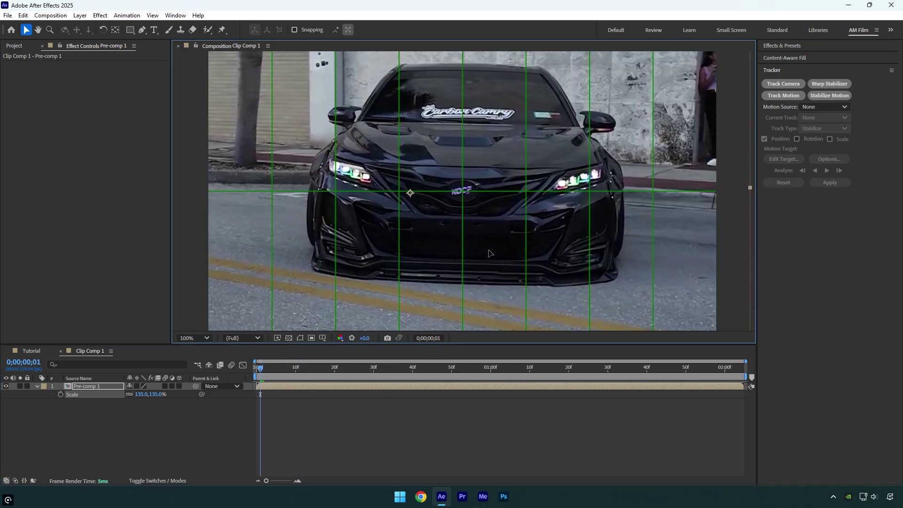
left_click(192, 338)
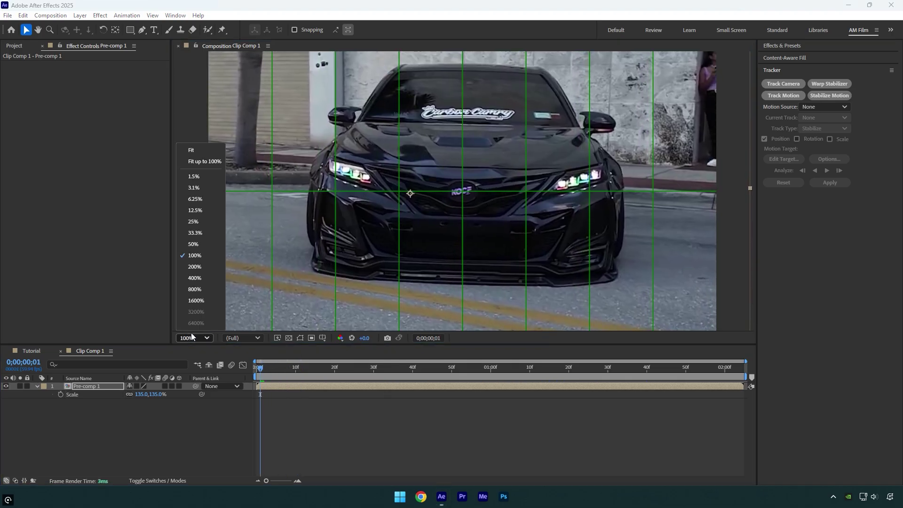
left_click(205, 163)
key("space")
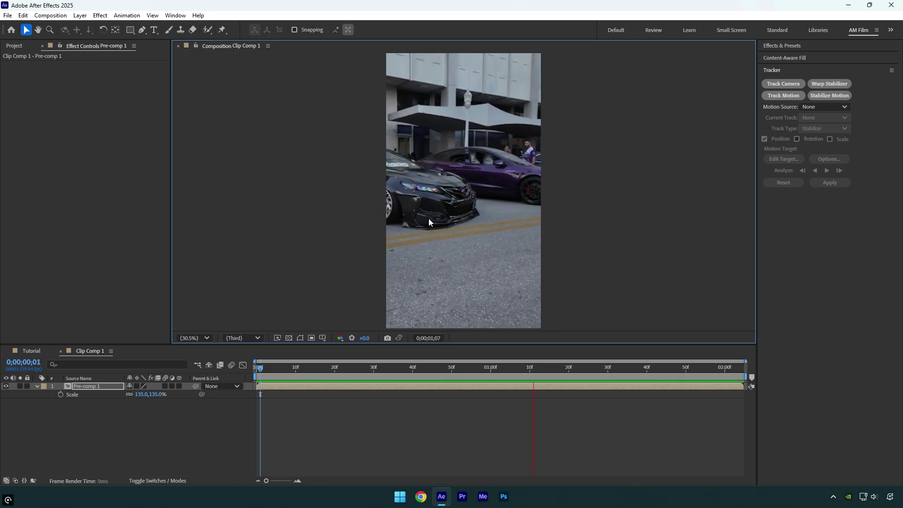